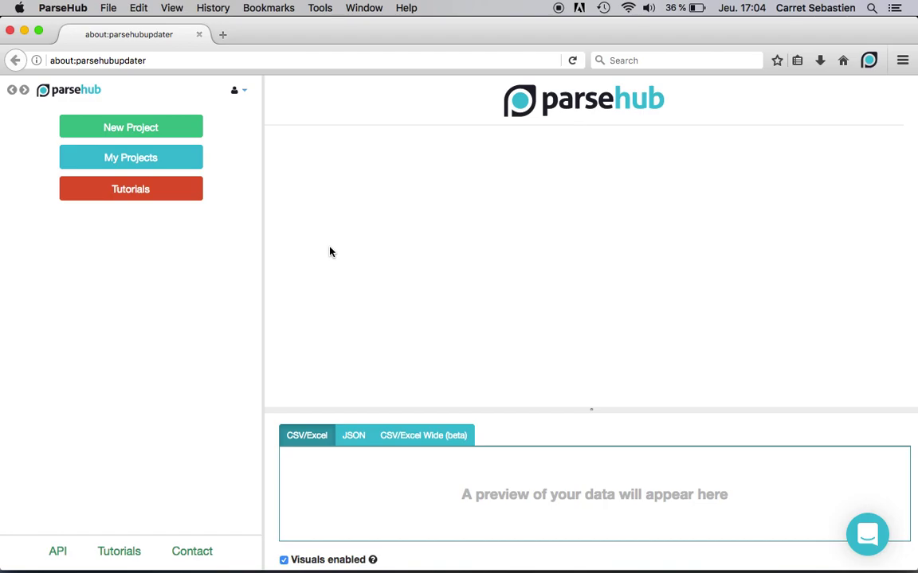
Step: Switch to Chrome and open the LYON SECTEUR 01 page from the Rhône department's commune list
key("super+Tab")
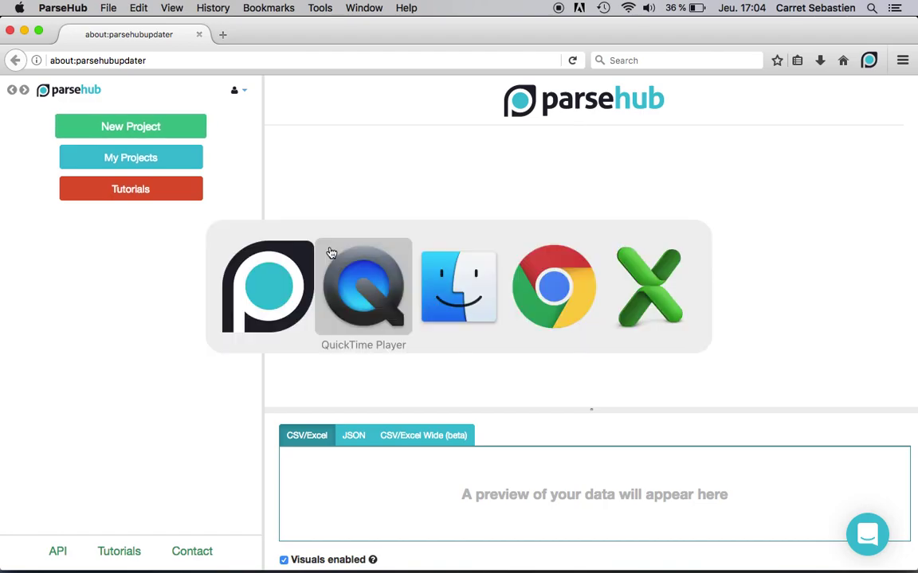
key("super+Tab")
key("super+Tab")
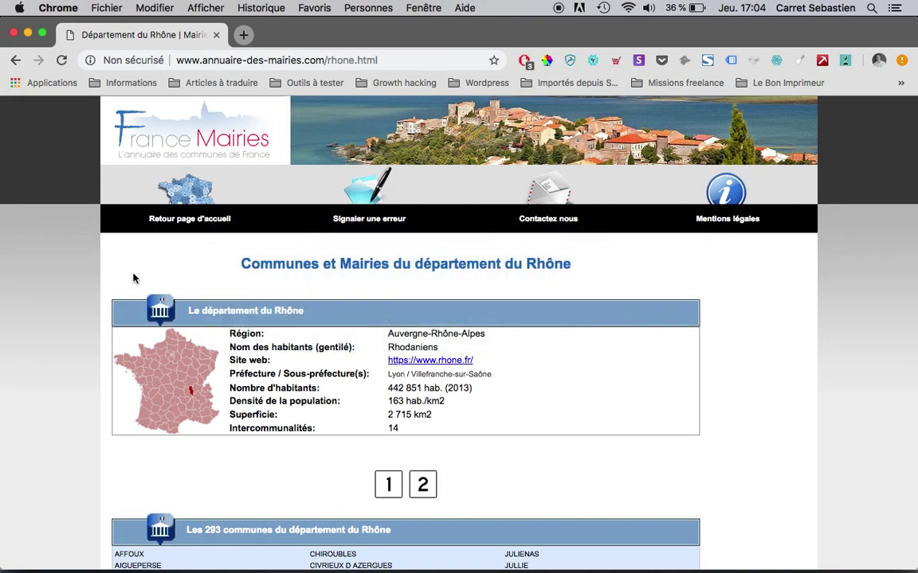
right_click(34, 297)
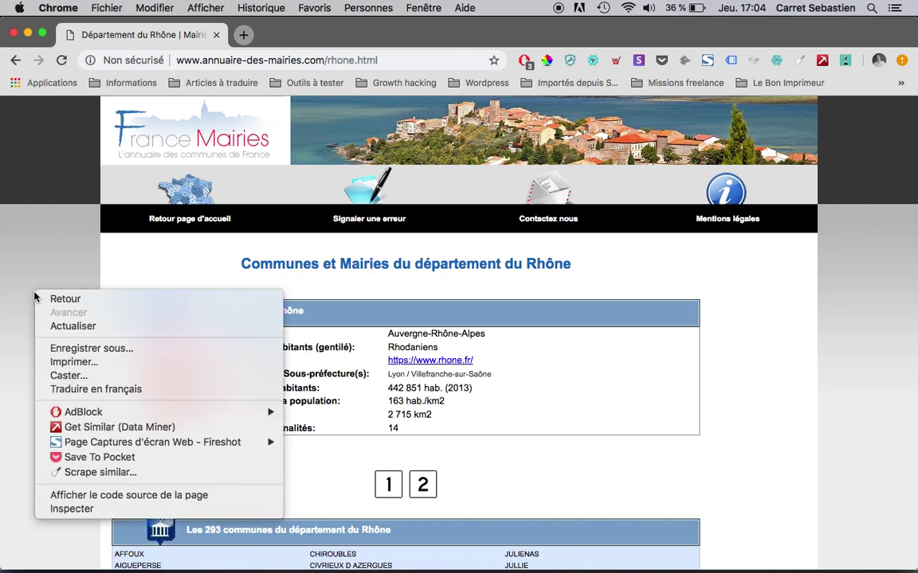
left_click(36, 254)
scroll(35, 253, "down", 10)
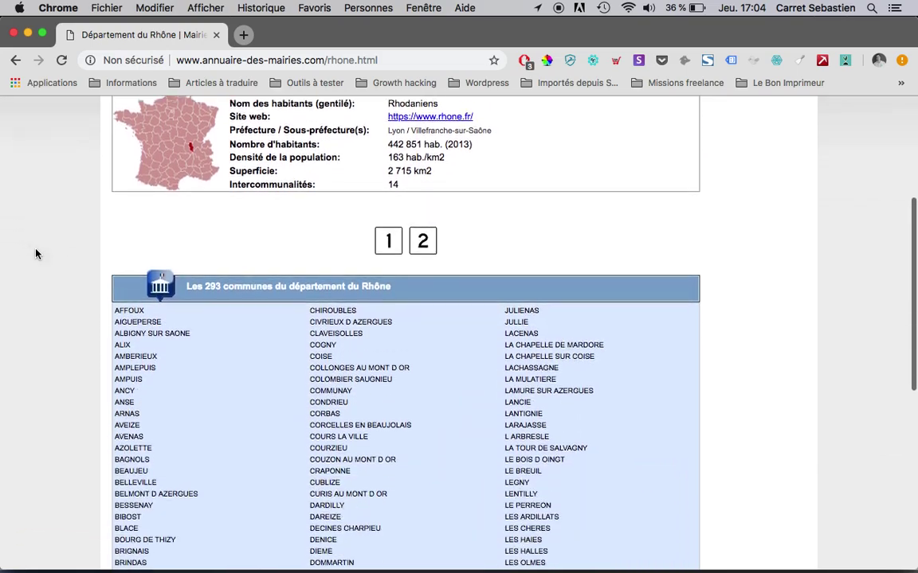
scroll(35, 254, "down", 3)
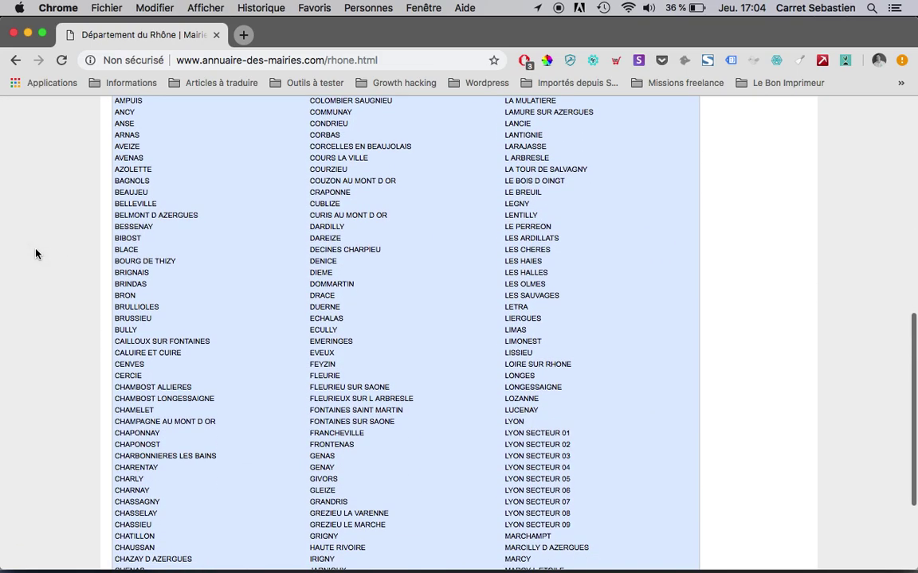
scroll(36, 253, "down", 3)
scroll(35, 253, "down", 1)
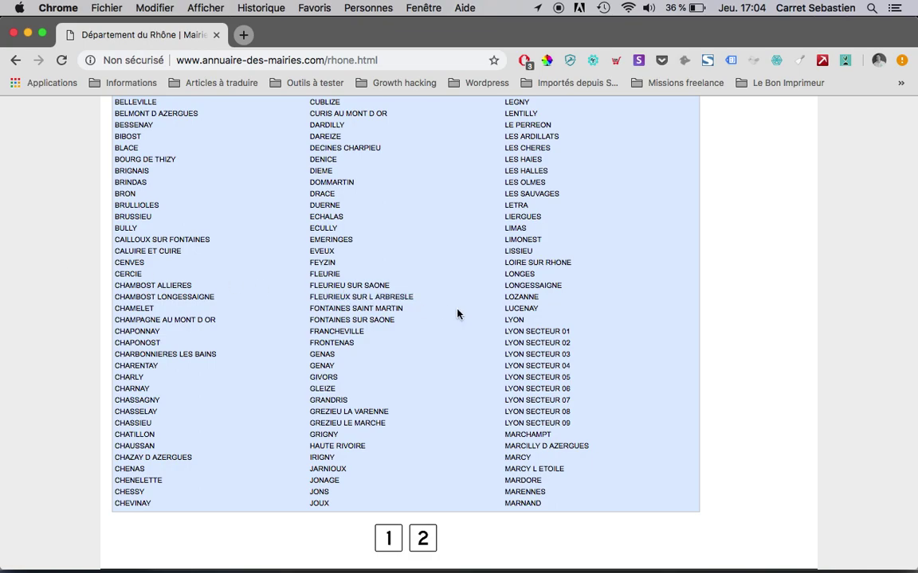
left_click(536, 333)
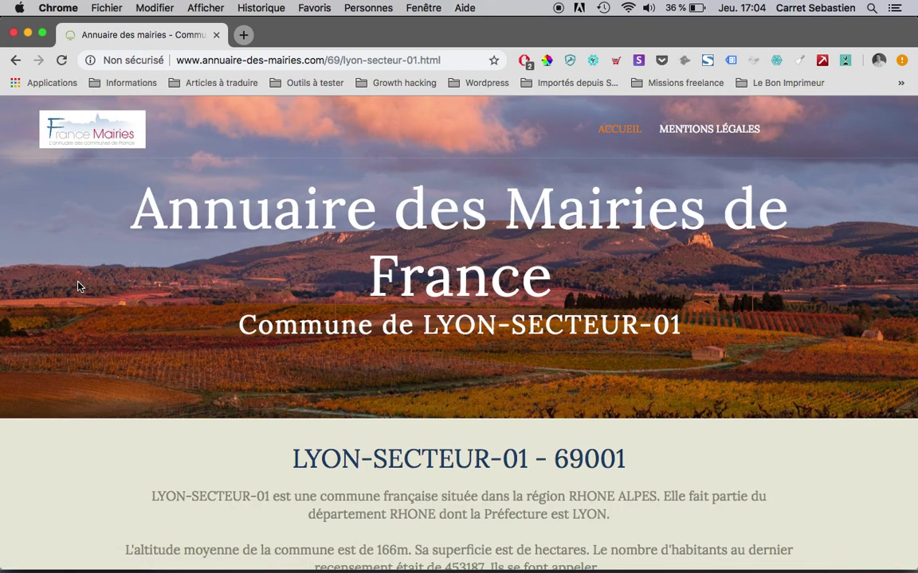
Step: Switch to Excel and examine the list of commune page URLs in Listes_mairies_Parsehub.csv
key("super+Tab")
key("super+Tab")
key("super+Tab")
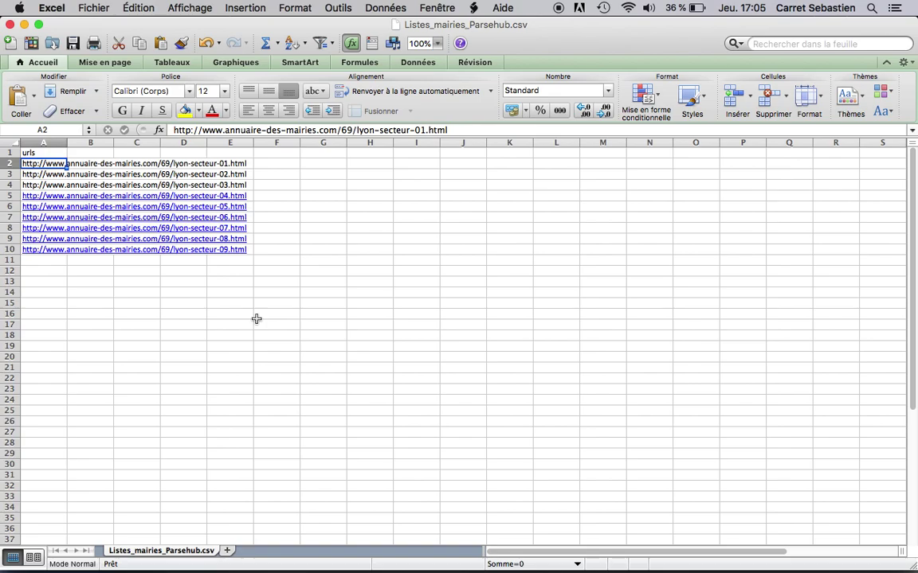
key("super+Tab")
key("super+Tab")
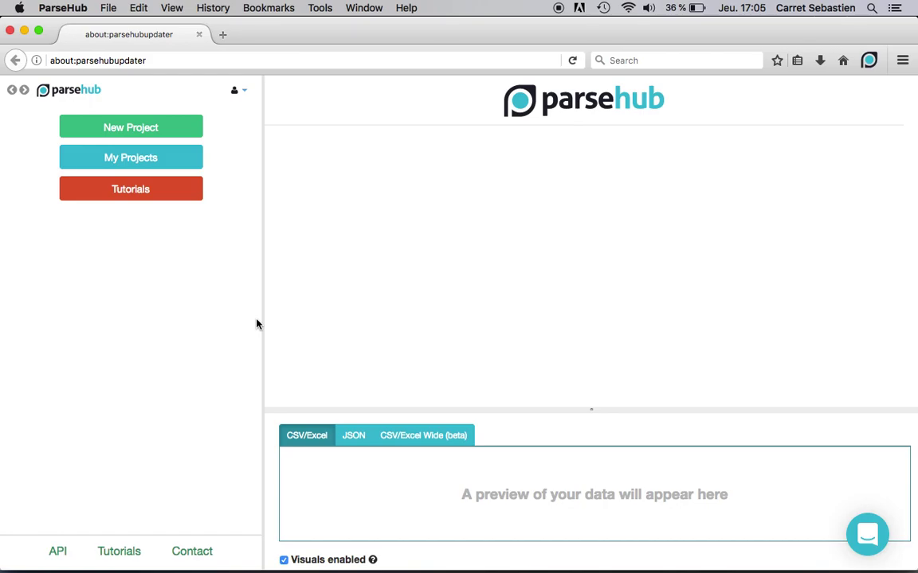
left_click(132, 127)
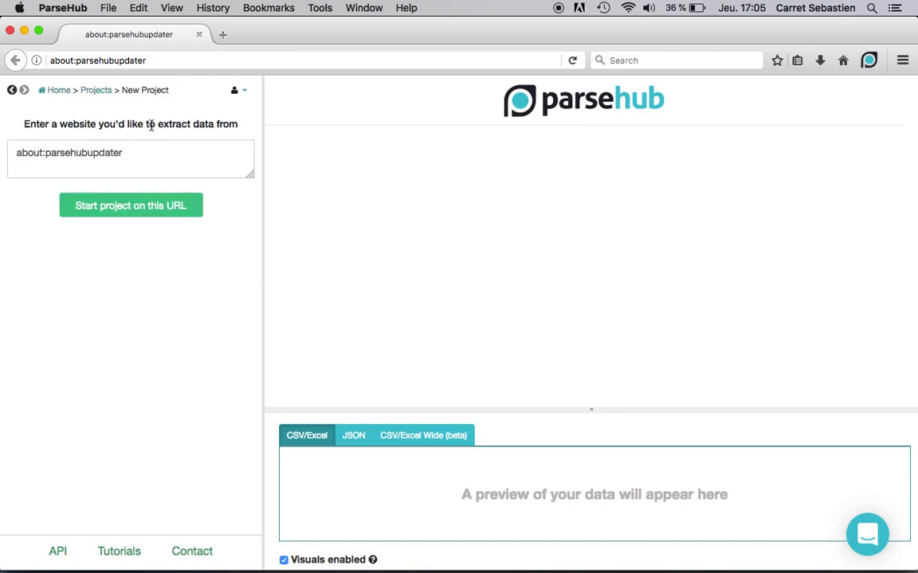
triple_click(149, 156)
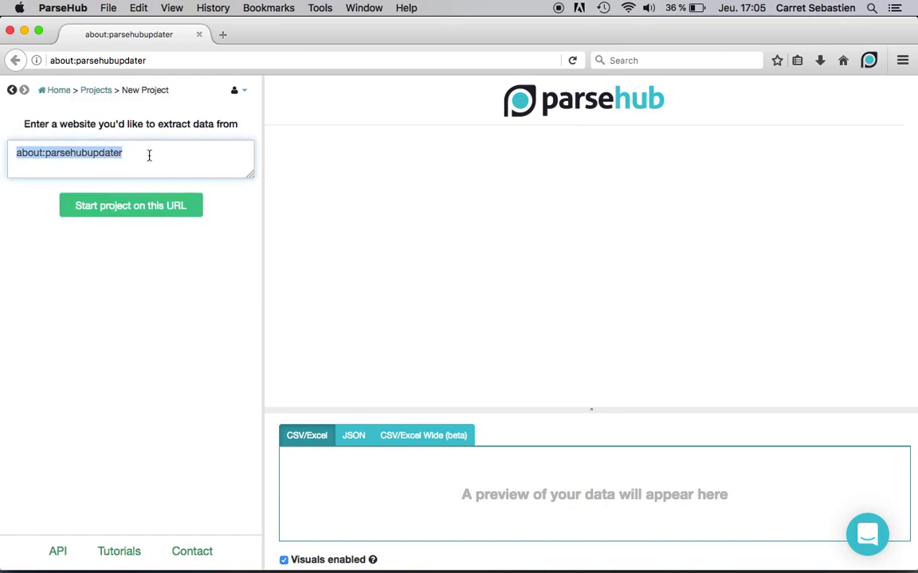
type("http://www.annuaire-des-mairies.com/69/lyon-secteur-01.html")
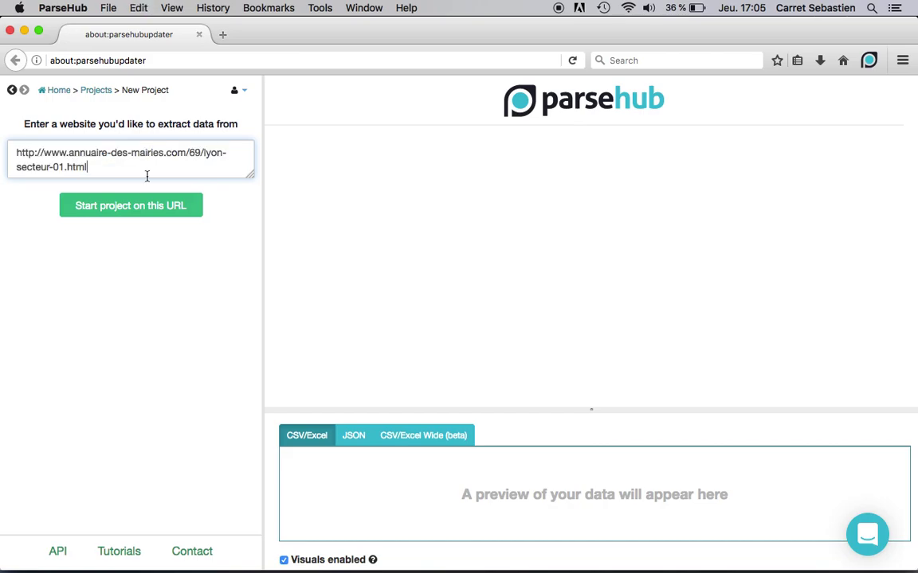
left_click(144, 213)
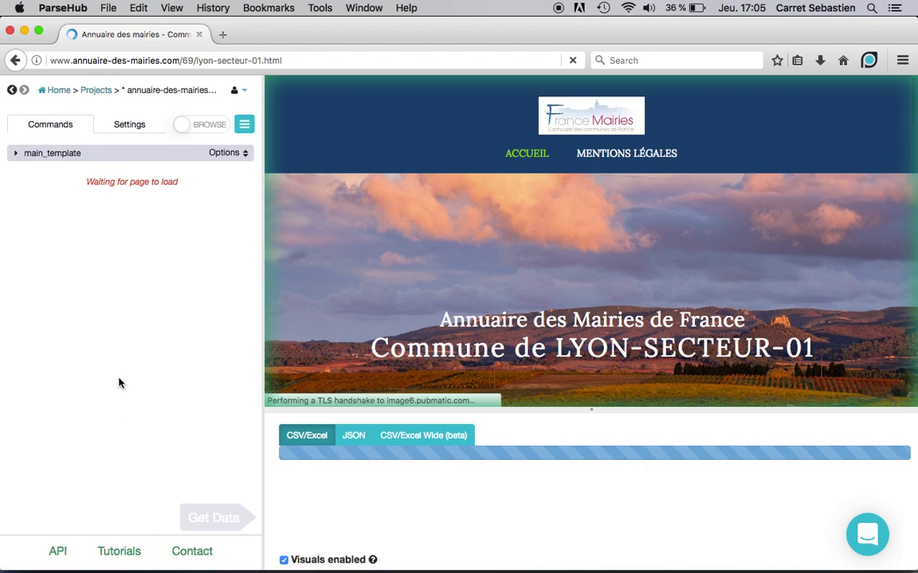
scroll(315, 273, "down", 2)
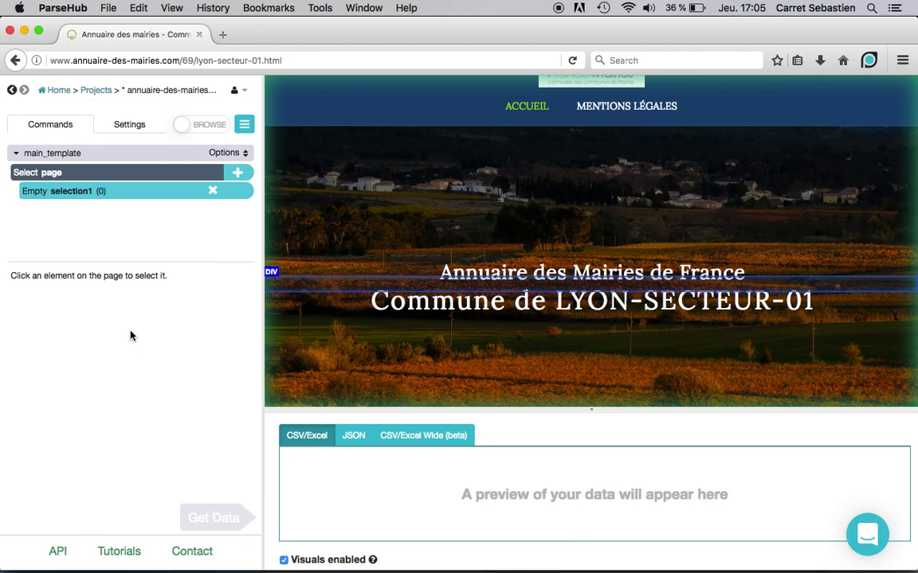
Step: Import the Listes_mairies_Parsehub CSV file from the Desktop as the project's starting value
left_click(132, 129)
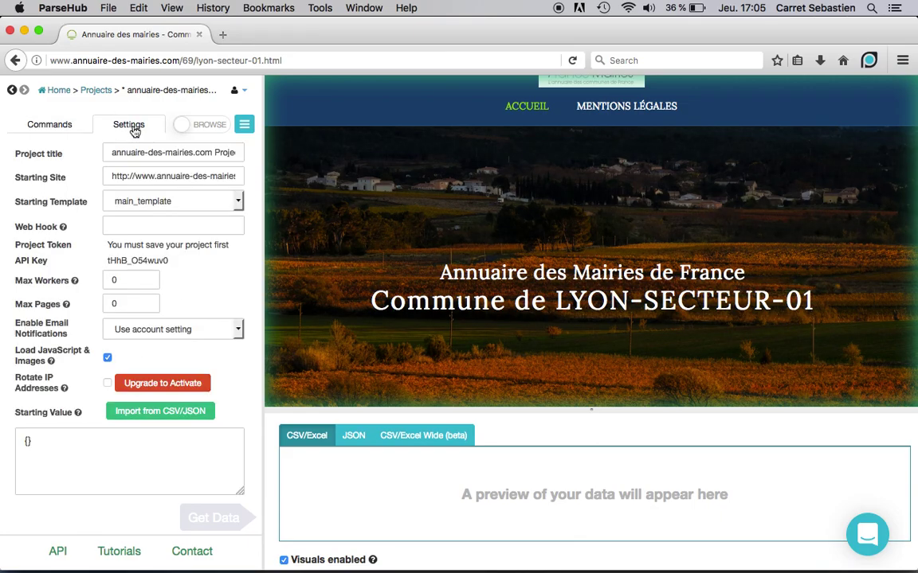
left_click(138, 414)
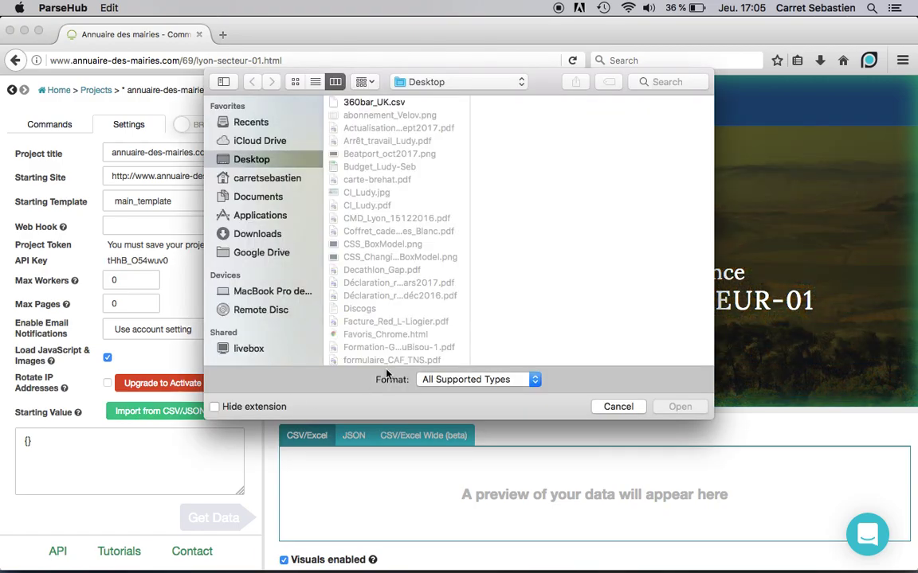
scroll(394, 280, "down", 10)
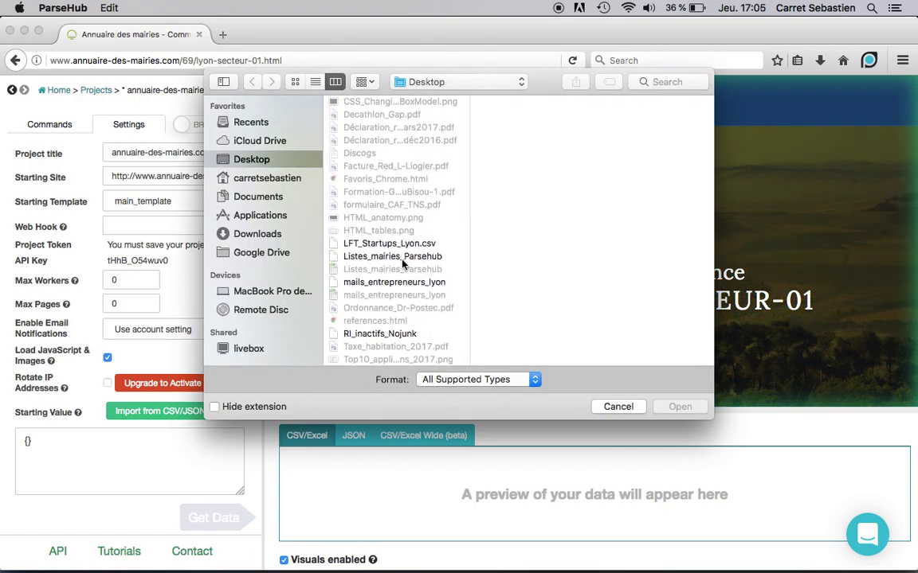
left_click(382, 257)
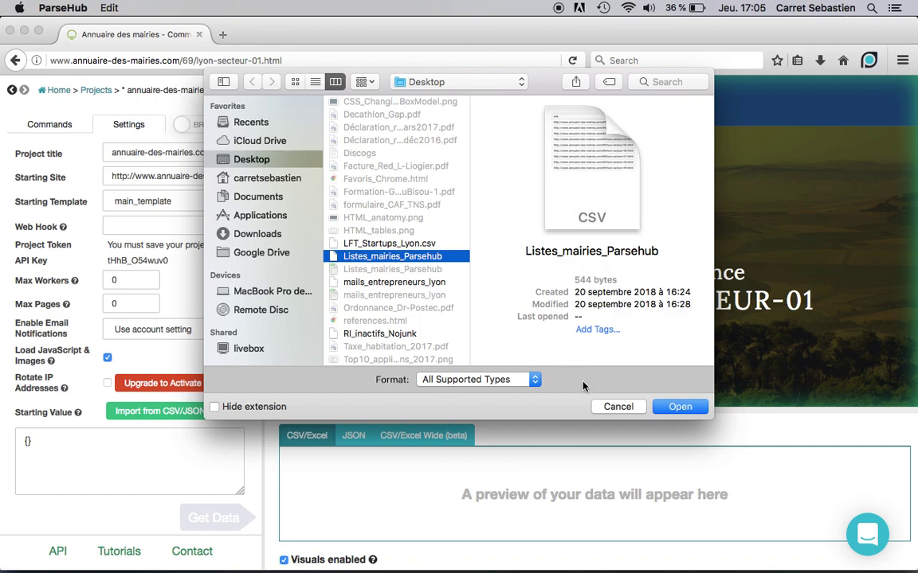
left_click(675, 407)
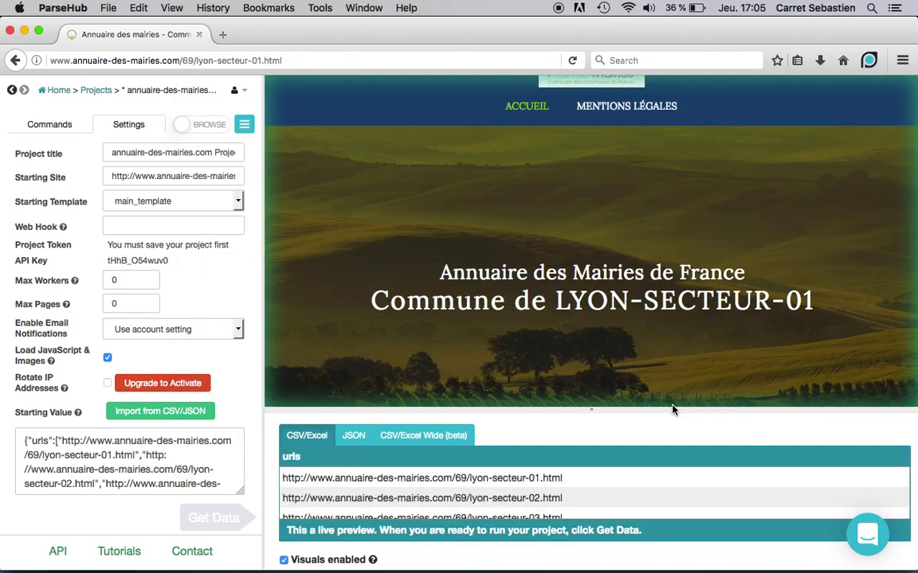
left_click(595, 490)
scroll(510, 491, "down", 5)
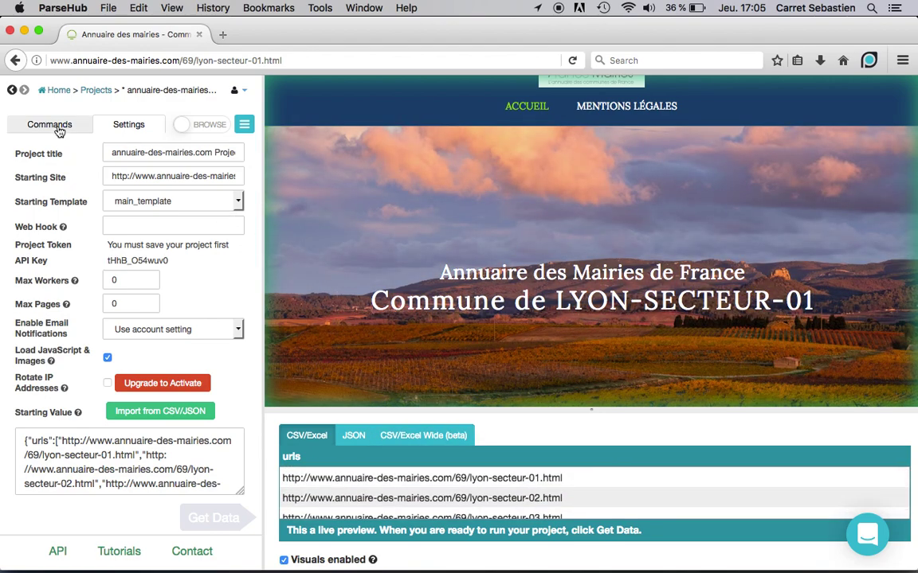
Step: Add a Loop command under the page selection that runs for each item in urls
left_click(59, 129)
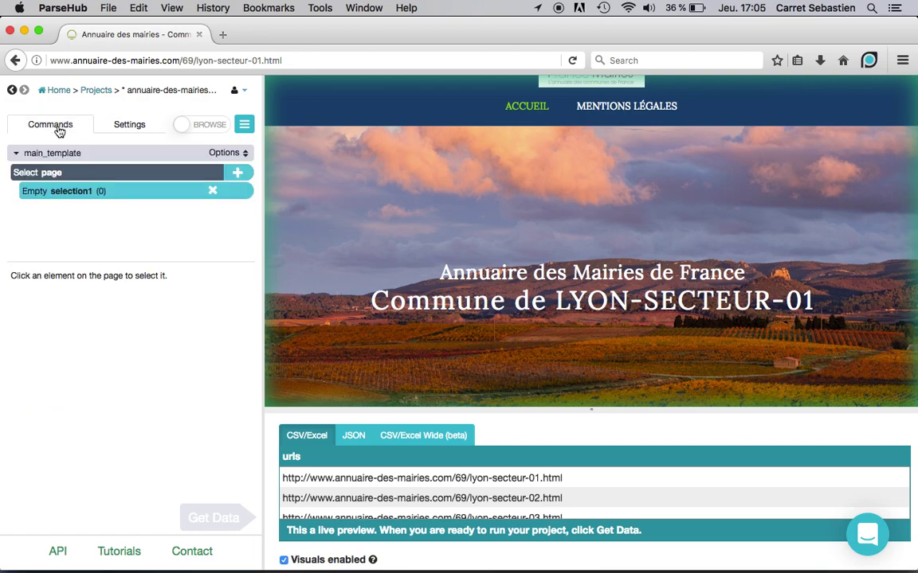
left_click(239, 173)
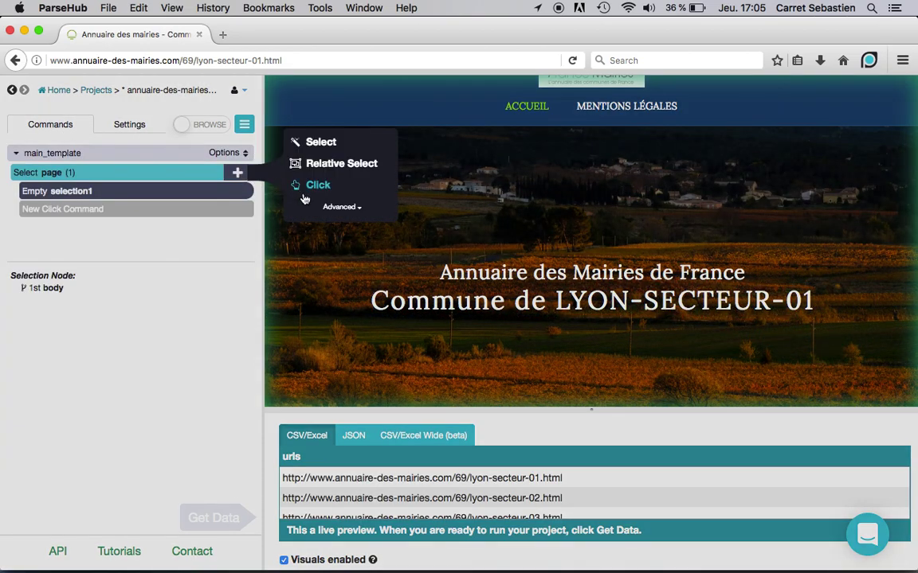
left_click(327, 207)
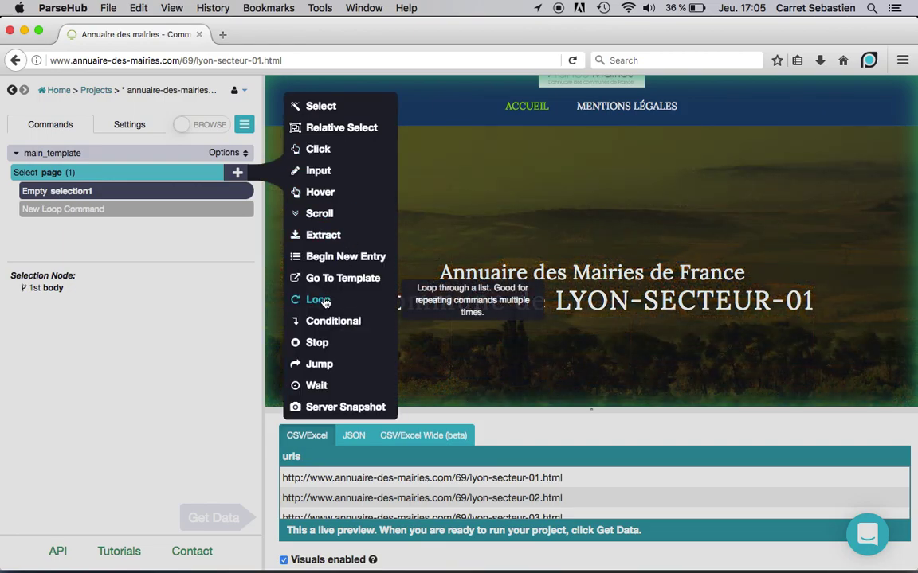
left_click(325, 303)
left_click(140, 336)
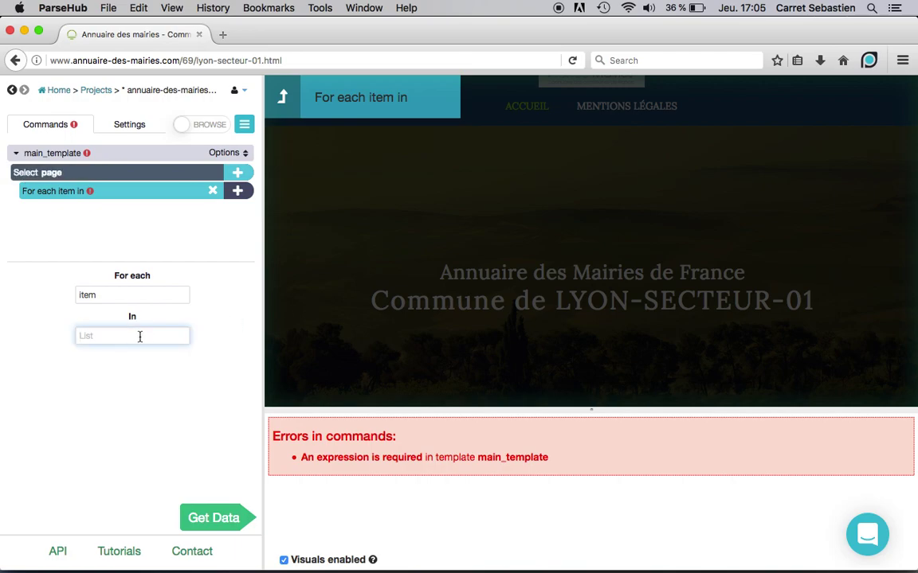
type("urls")
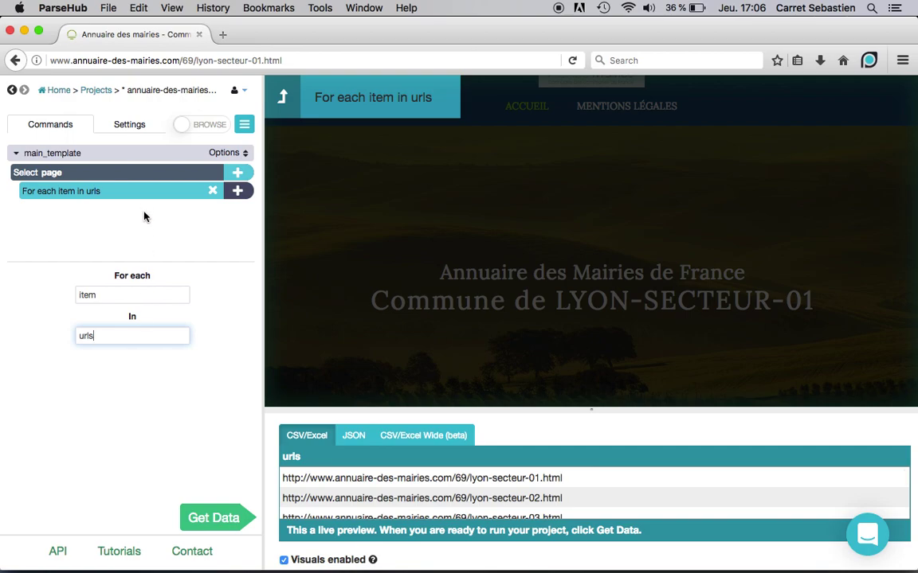
Step: Add a Begin New Entry command inside the urls loop and name its list mairies
left_click(238, 192)
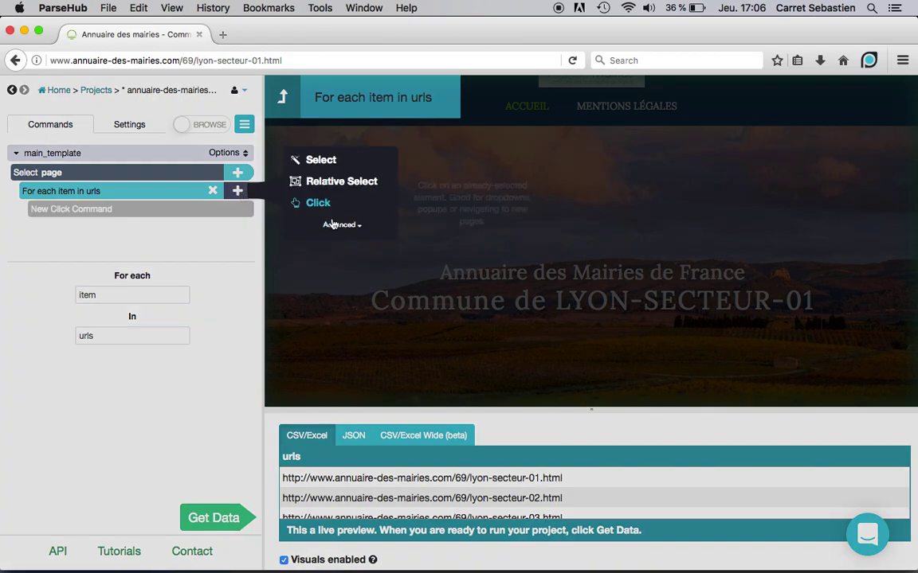
left_click(345, 228)
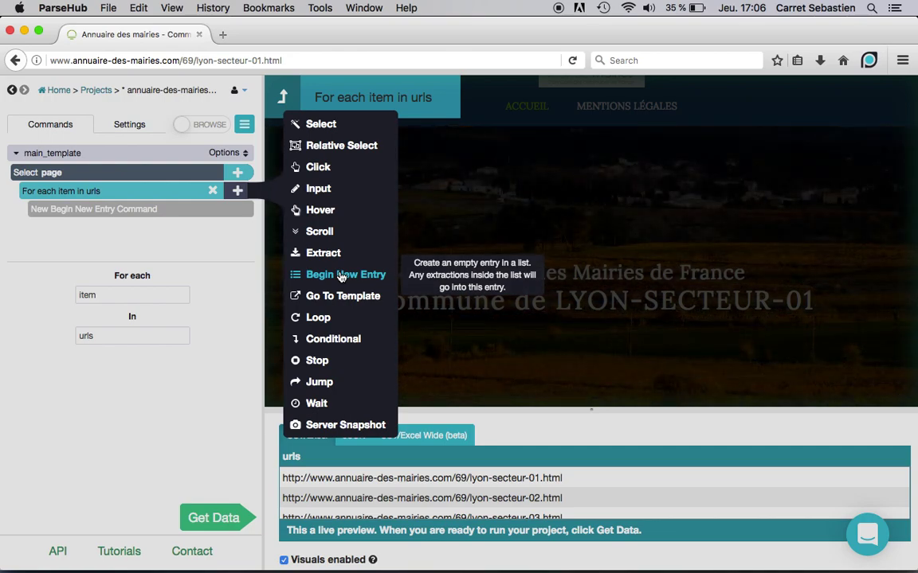
left_click(341, 275)
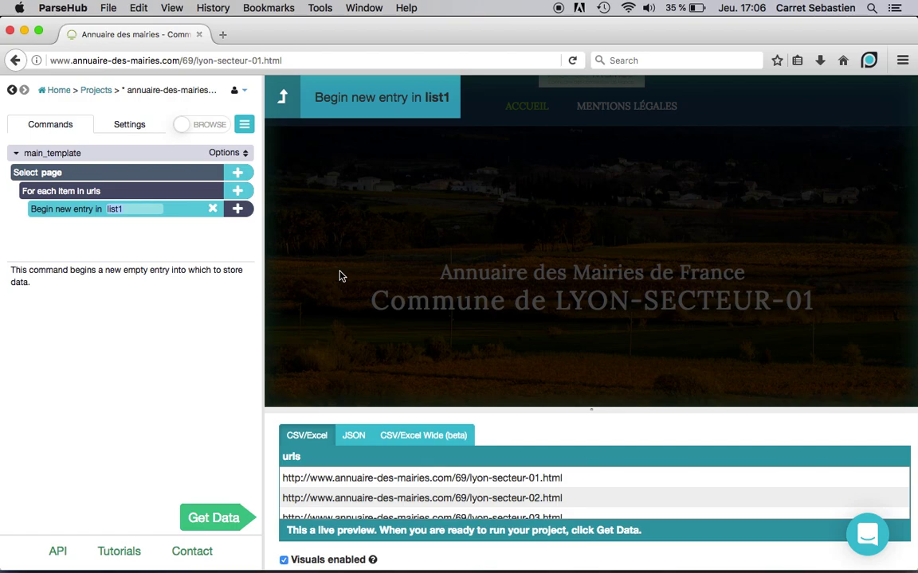
type("mairies")
key("Return")
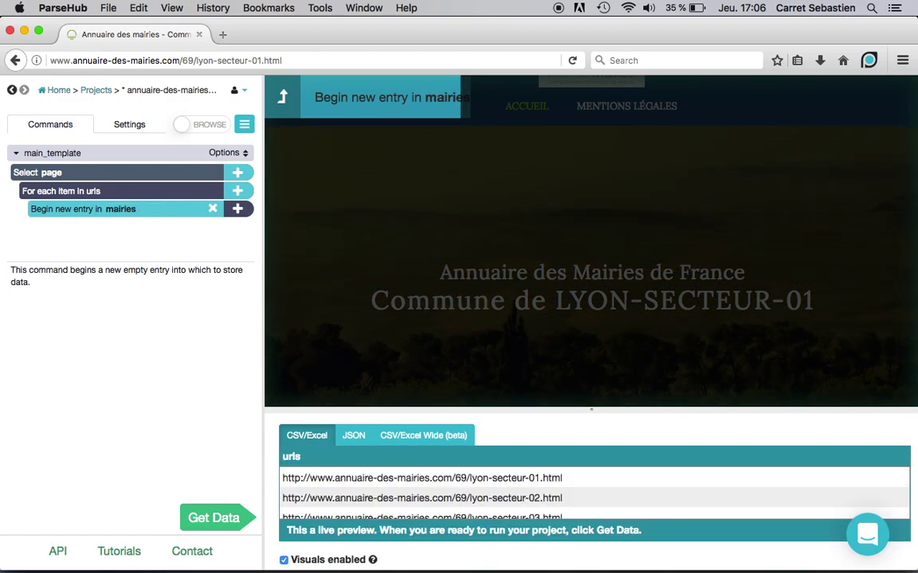
Step: Add an Extract command inside the mairies entry with the expression item
left_click(238, 209)
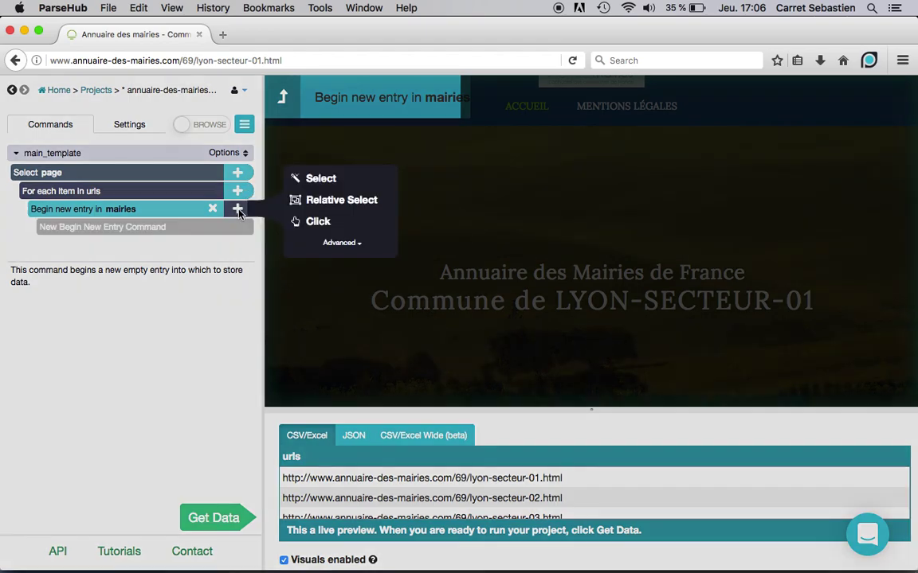
left_click(338, 243)
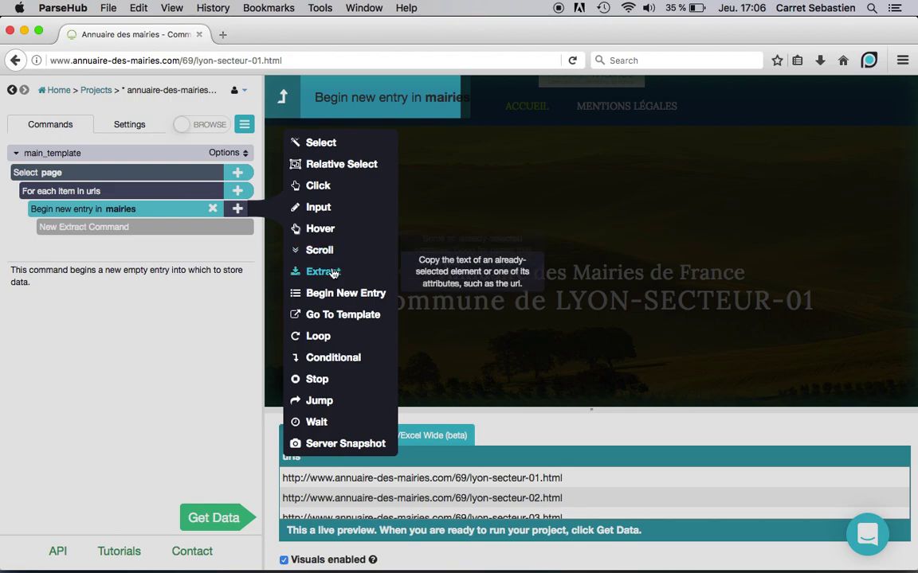
left_click(328, 272)
left_click_drag(84, 297, 11, 296)
type("item")
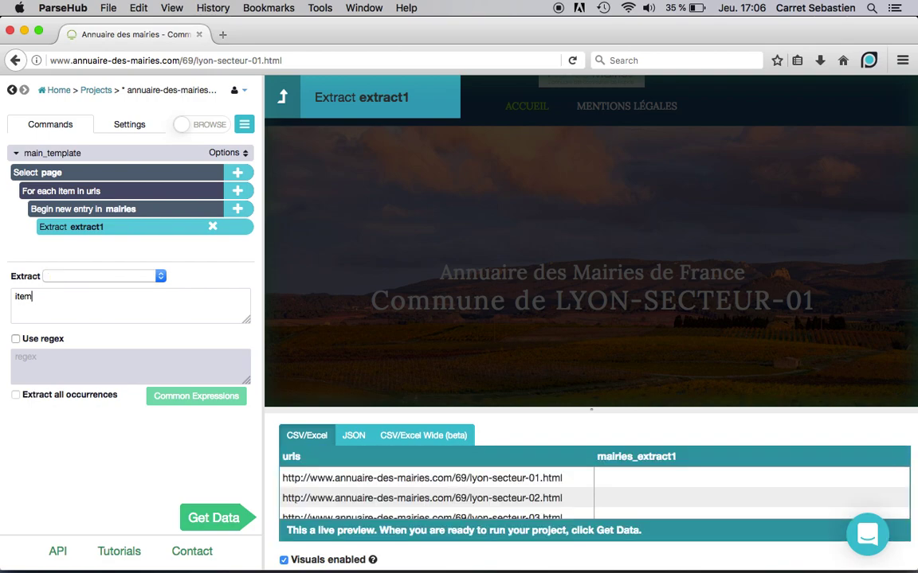
left_click(86, 229)
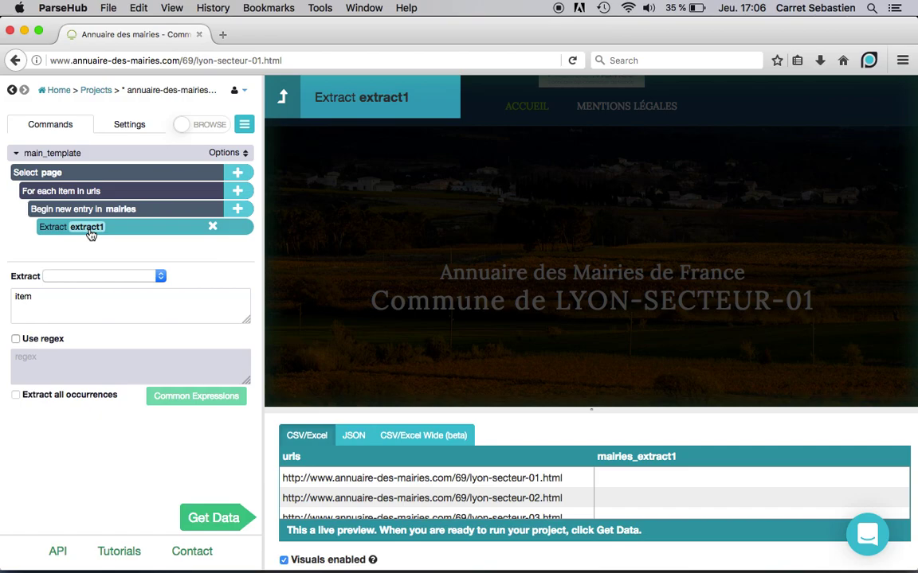
Step: Add a Go To Template command inside the mairies entry that goes to the URL item and creates a new template named contacts
left_click(239, 210)
left_click(341, 244)
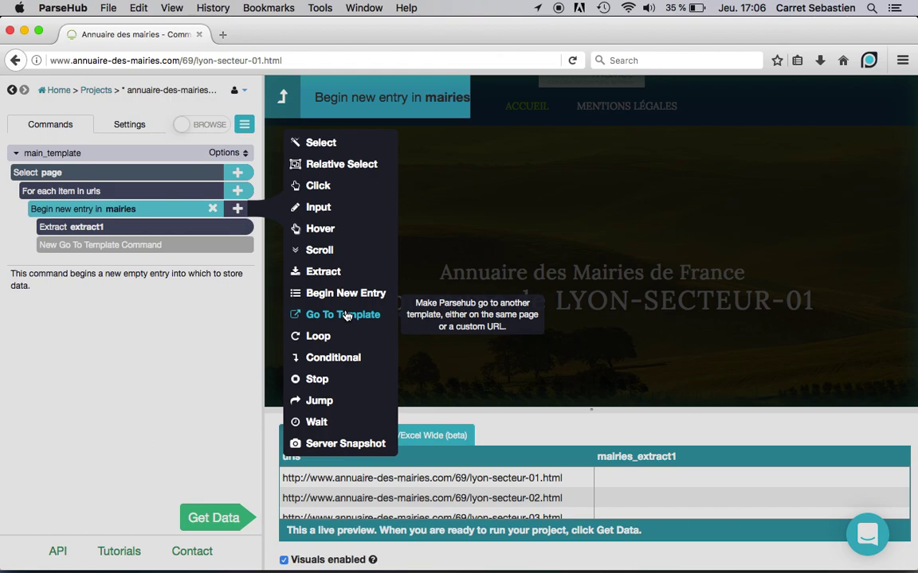
left_click(347, 316)
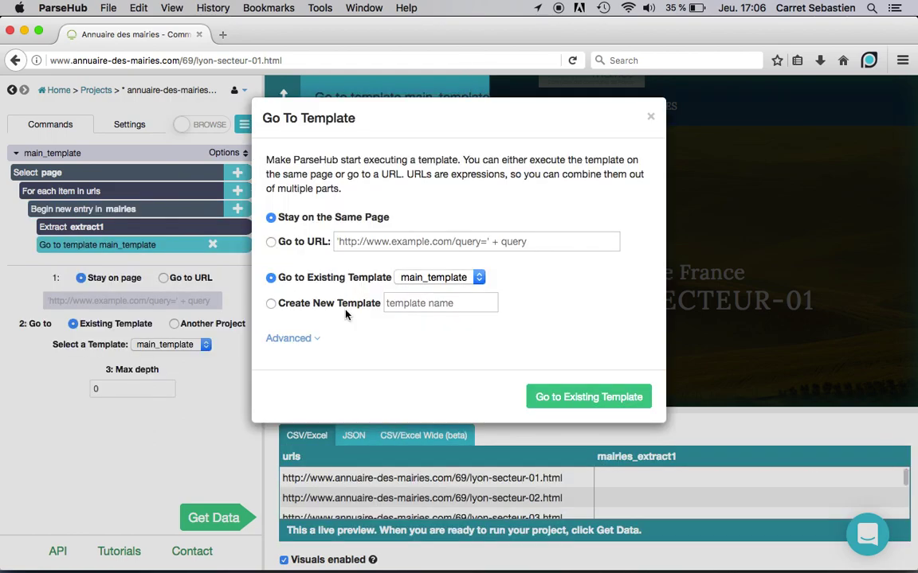
left_click(272, 242)
left_click(369, 241)
type("item")
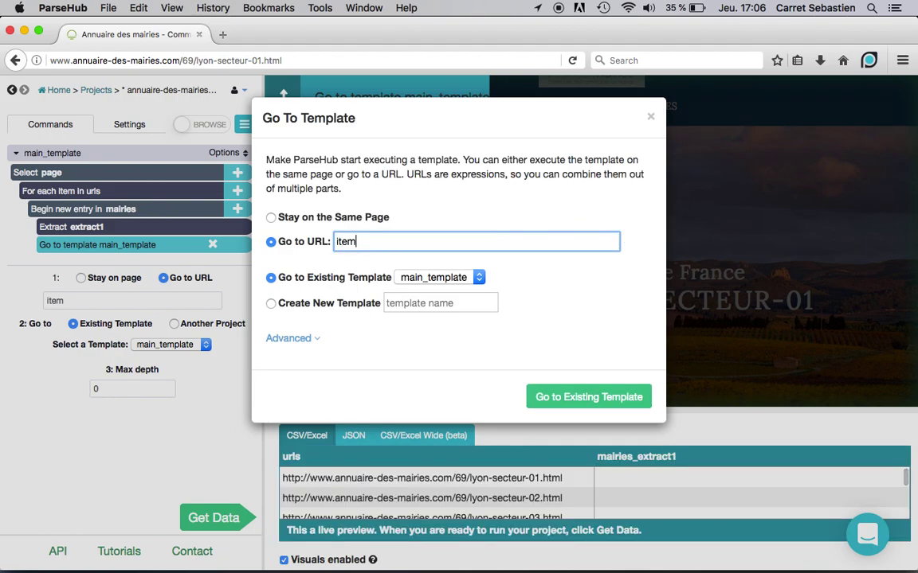
left_click(271, 303)
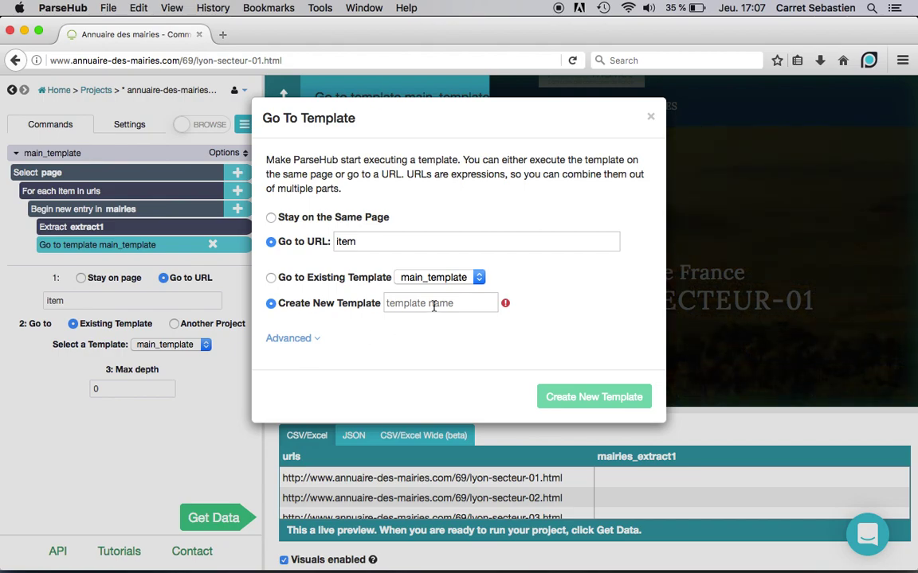
left_click(434, 303)
type("contacts")
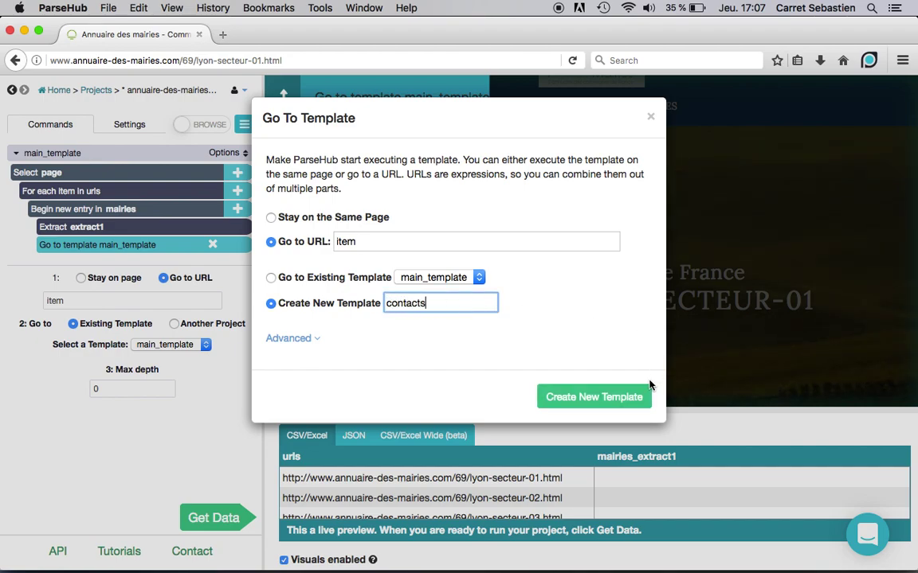
left_click(633, 399)
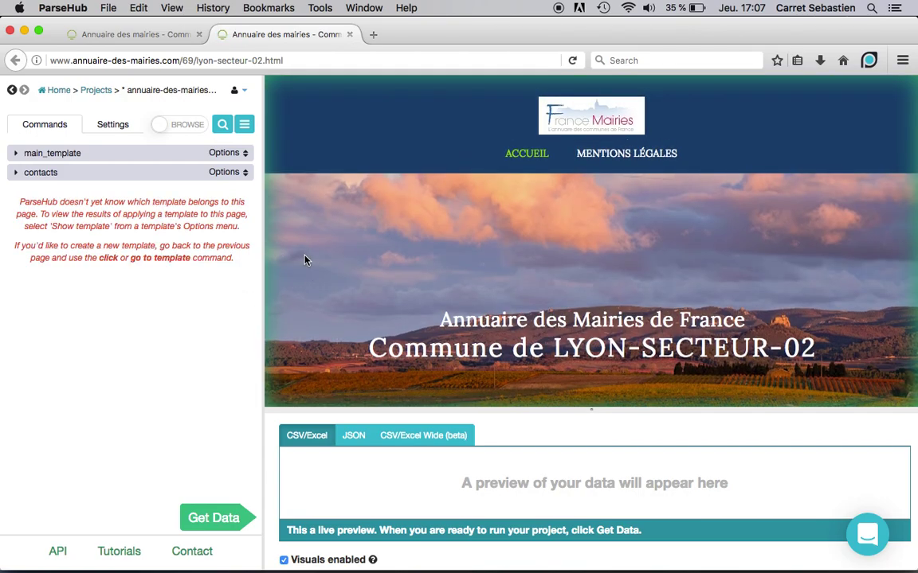
Step: In the contacts template, select and extract the town hall's address value from the information table and name the selection adresse
scroll(303, 260, "down", 2)
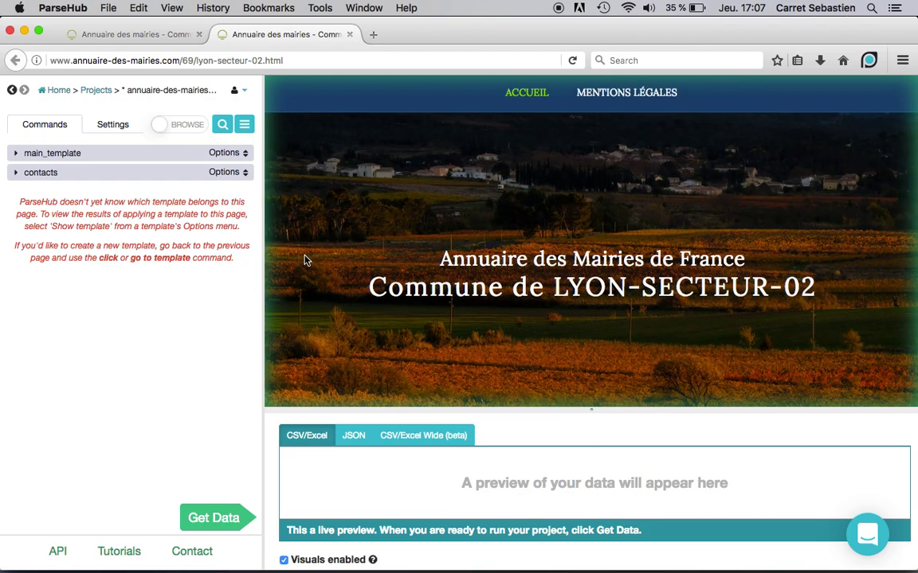
scroll(304, 261, "down", 10)
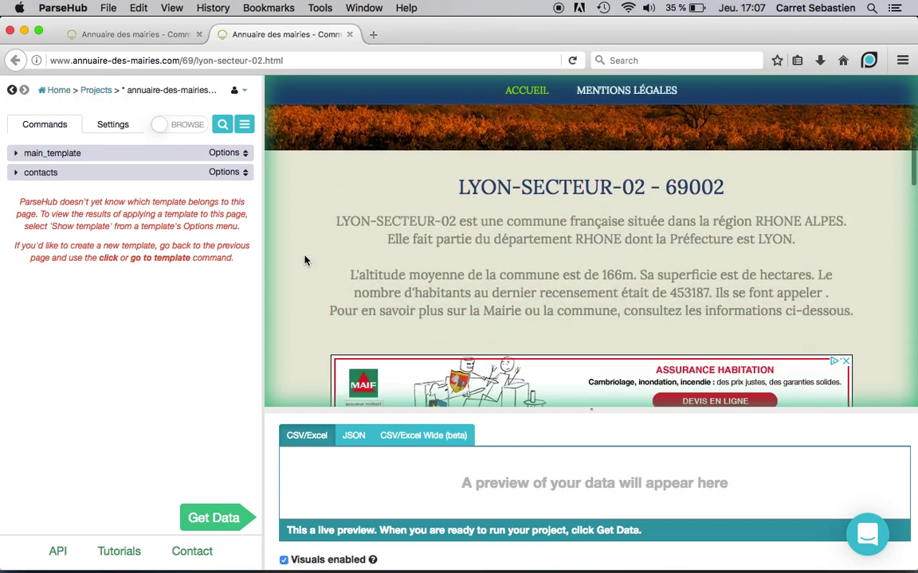
scroll(303, 260, "down", 3)
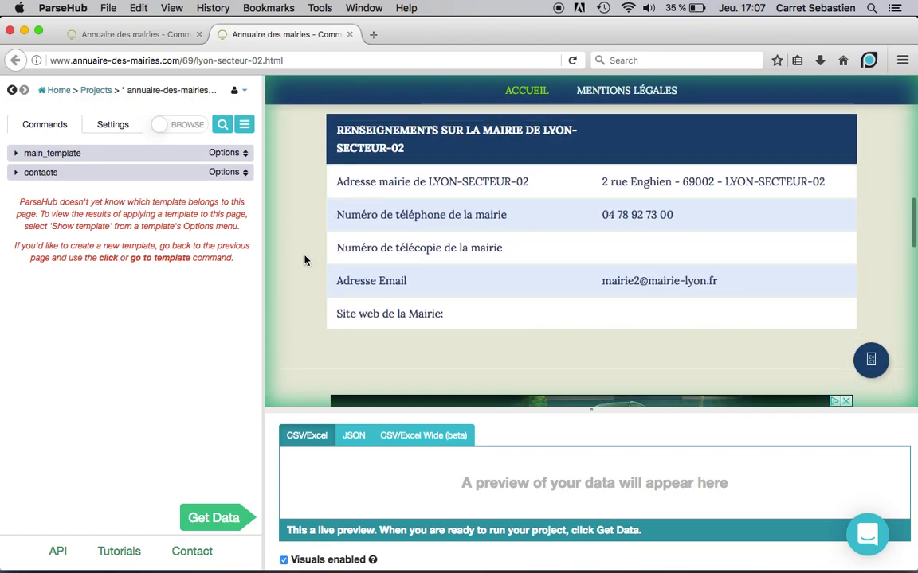
left_click(86, 172)
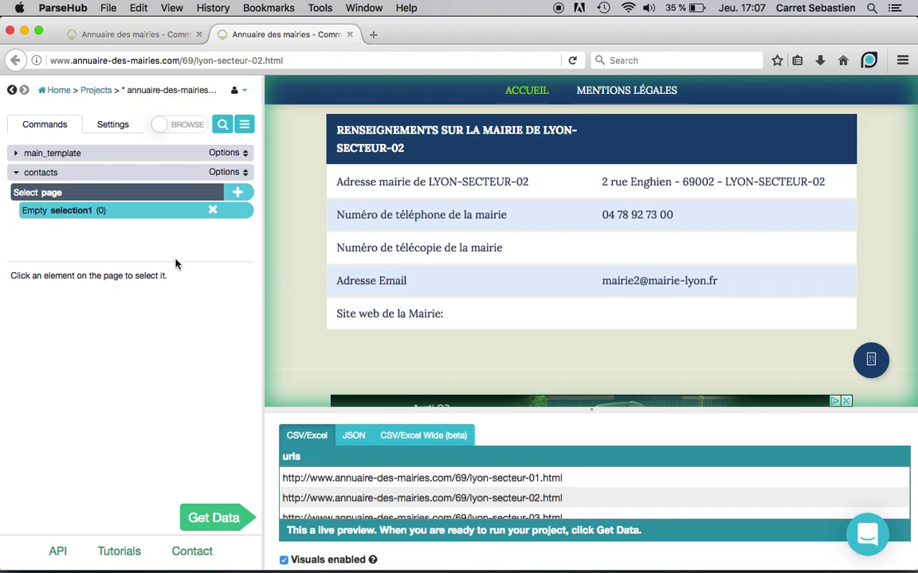
left_click(640, 183)
type("adres")
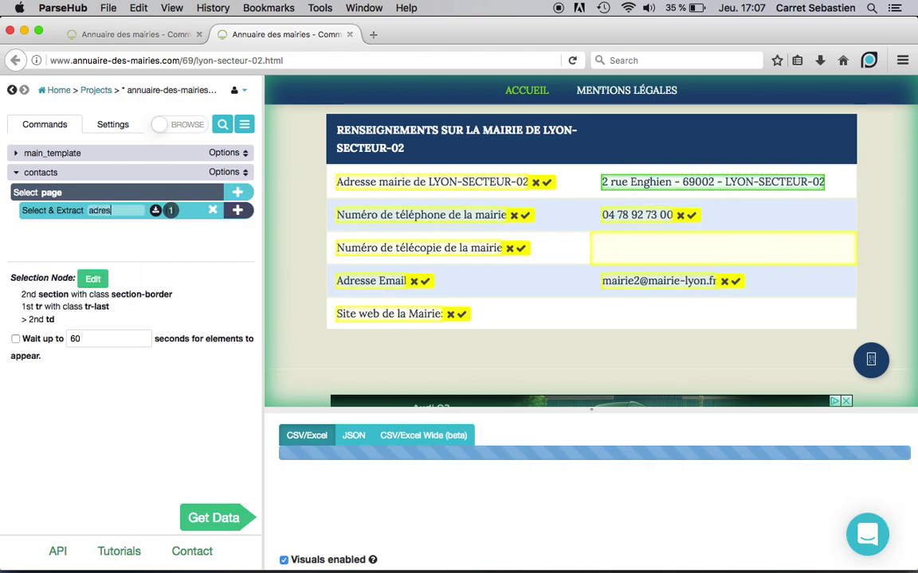
type("se")
key("Return")
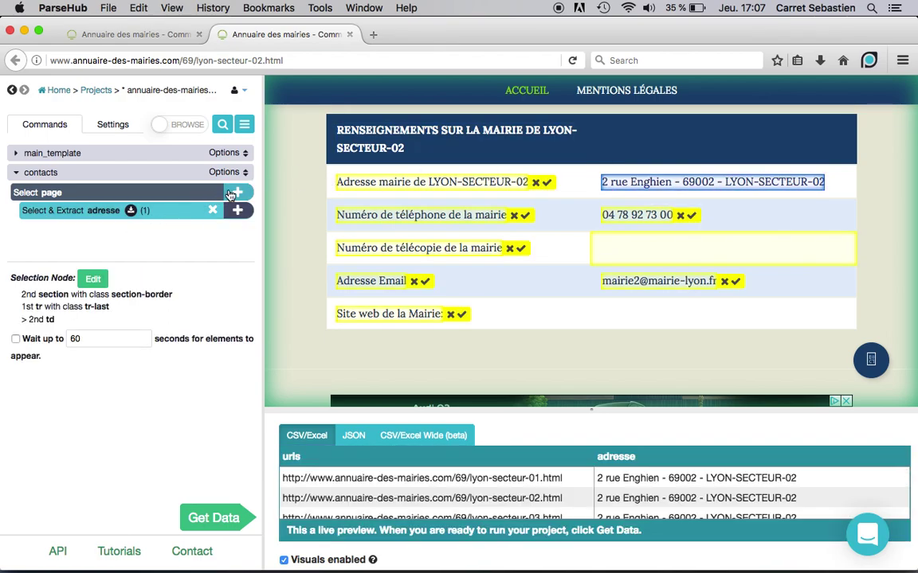
Step: Add a Select command under the contacts page selection for the town hall's phone number and name it tel
left_click(230, 194)
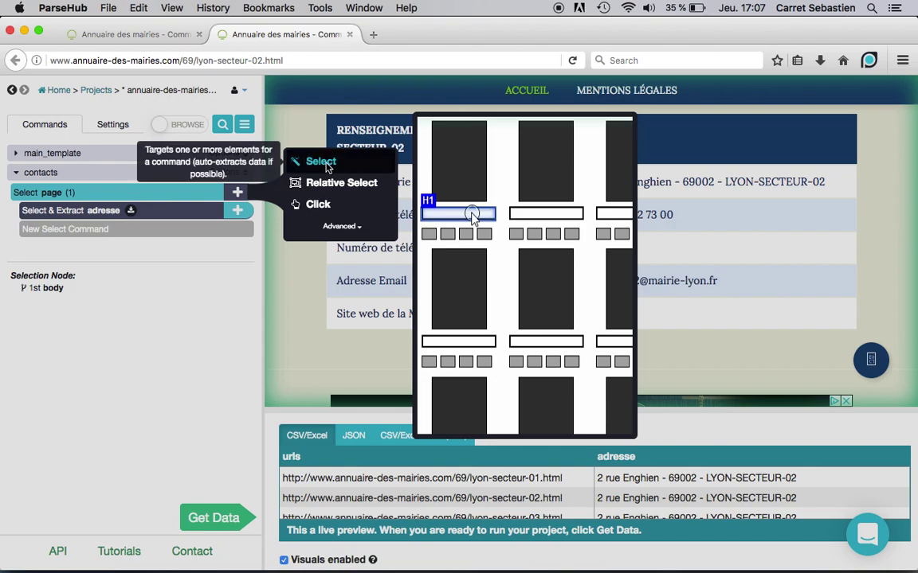
left_click(322, 162)
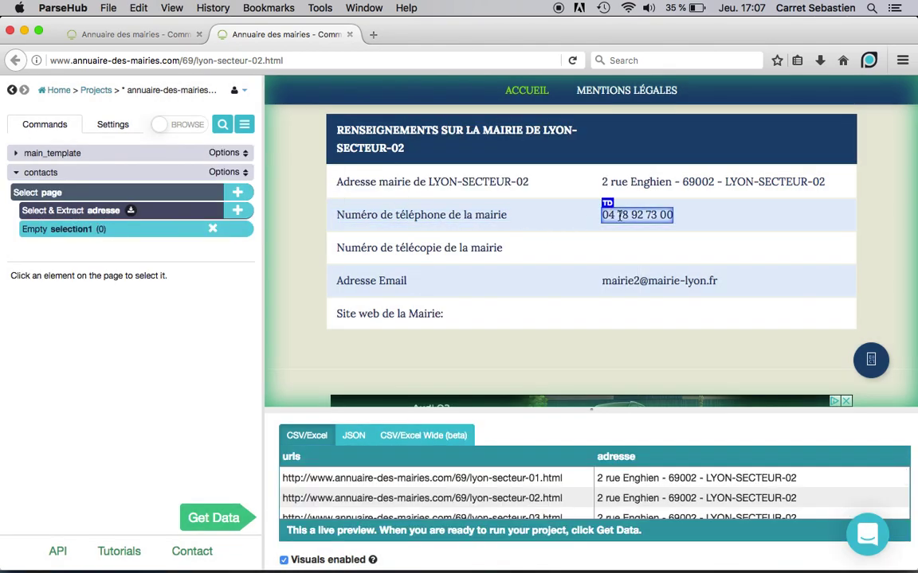
left_click(620, 216)
type("tel")
key("Return")
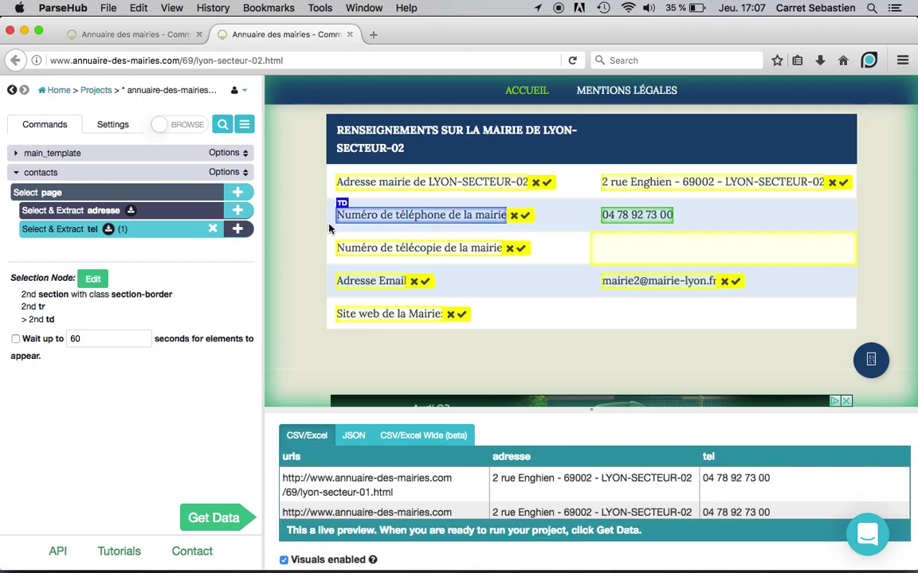
Step: Add a Select command under the contacts page selection for the town hall's e-mail address and name it mairie
left_click(237, 193)
left_click(303, 160)
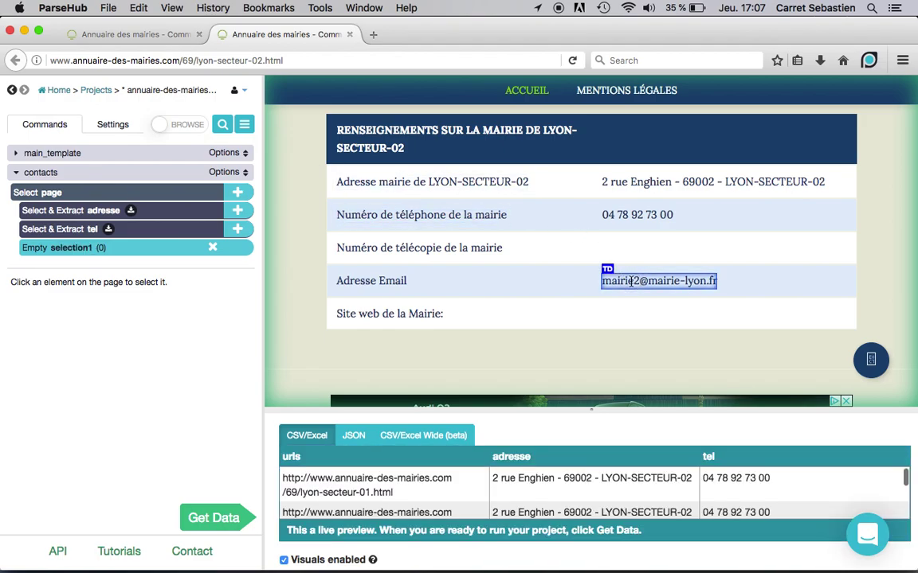
left_click(631, 281)
type("mairie")
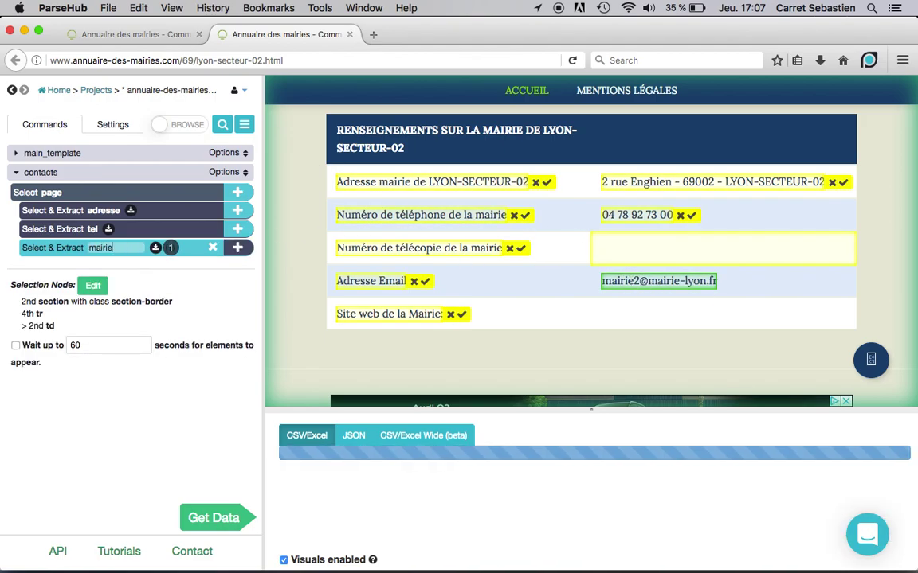
key("Return")
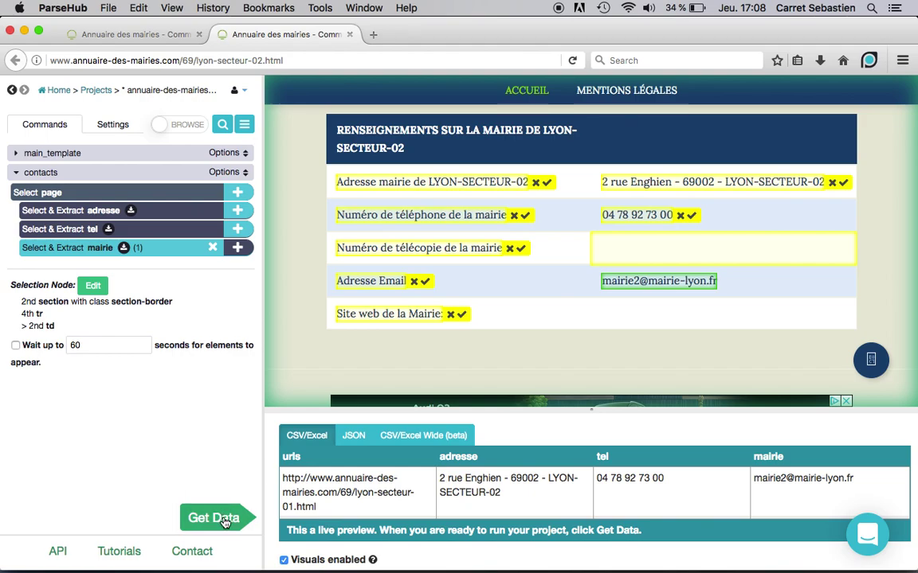
Step: Start a full run of the project to collect the data
left_click(223, 519)
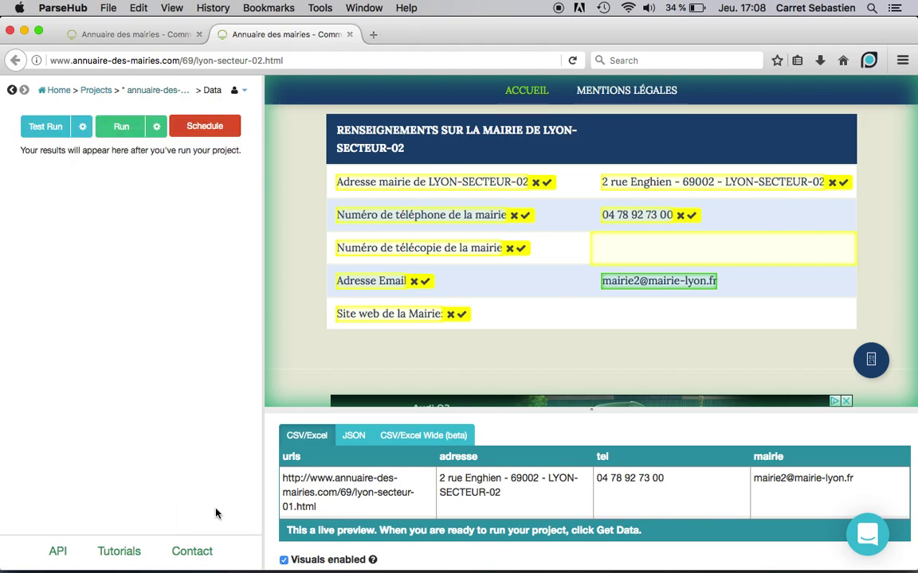
left_click(124, 133)
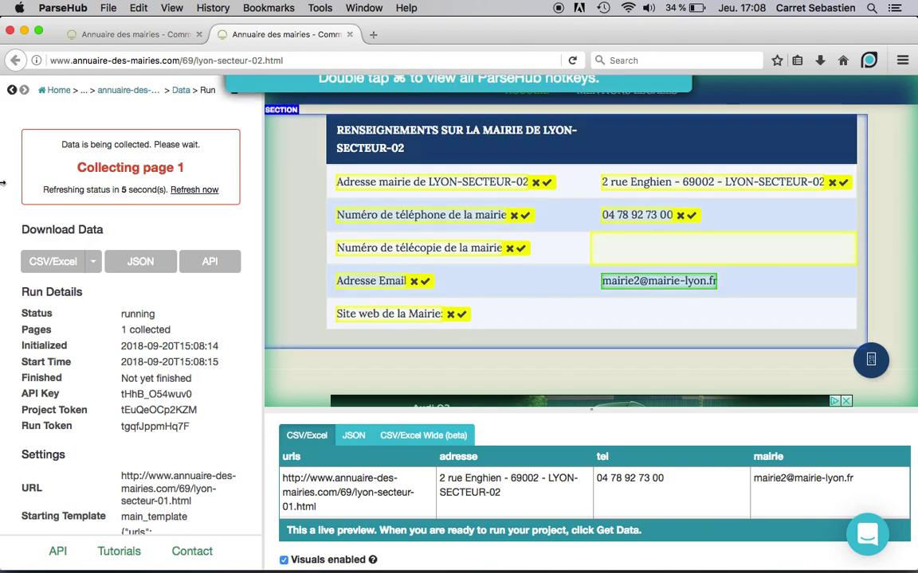
Step: Switch to Microsoft Excel, bring up run_results.csv and examine the address, phone and e-mail values in the row for sector 04
key("super+Tab")
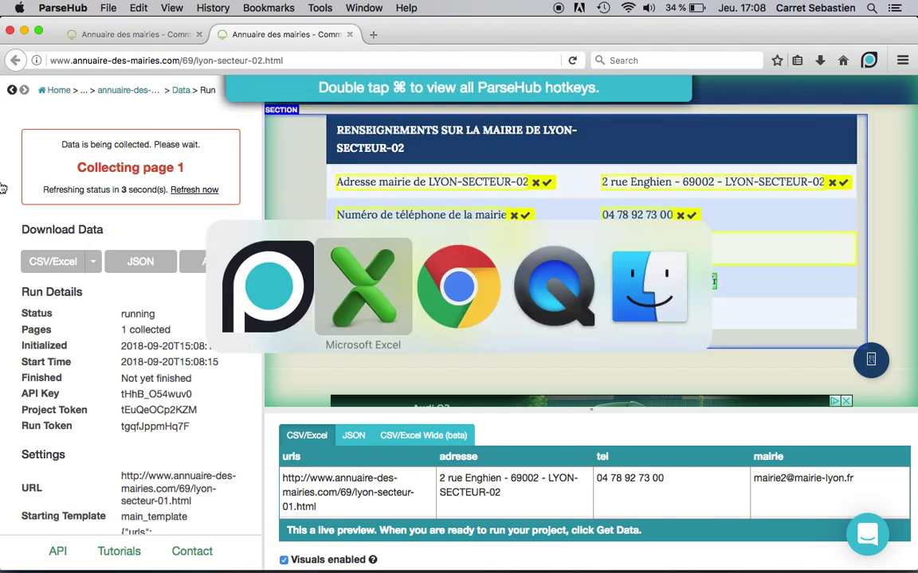
key("super+Tab")
key("super+Tab")
key("super+Tab")
key("super+Tab")
key("super+Tab")
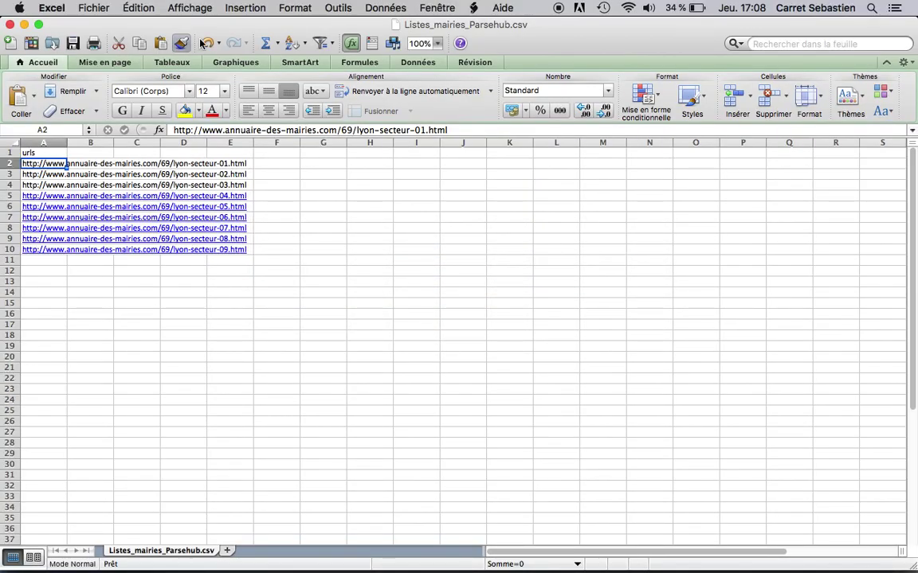
left_click(436, 8)
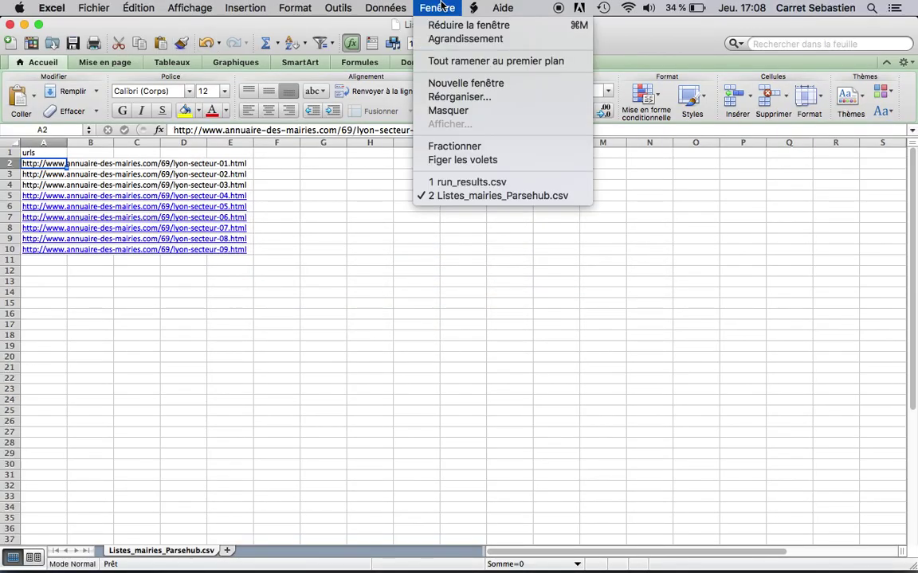
left_click(438, 183)
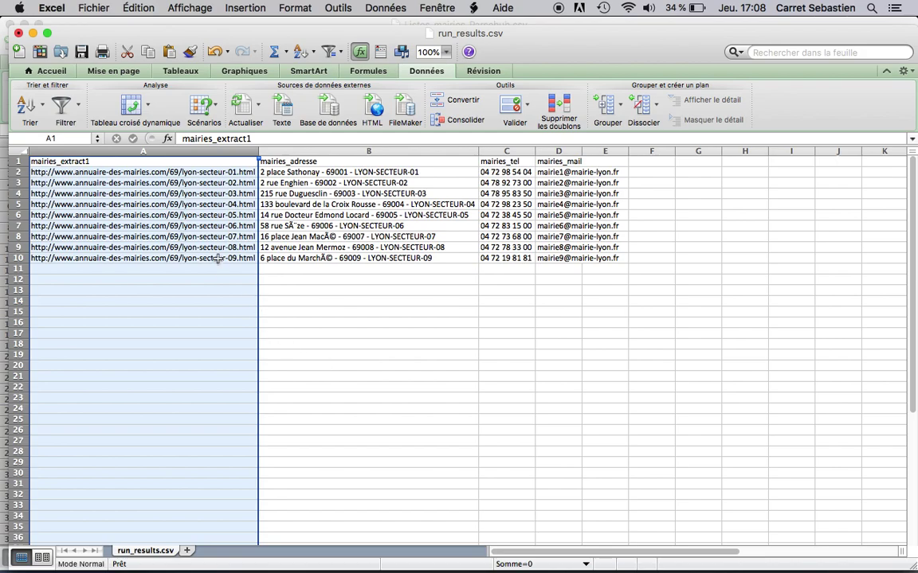
left_click(335, 201)
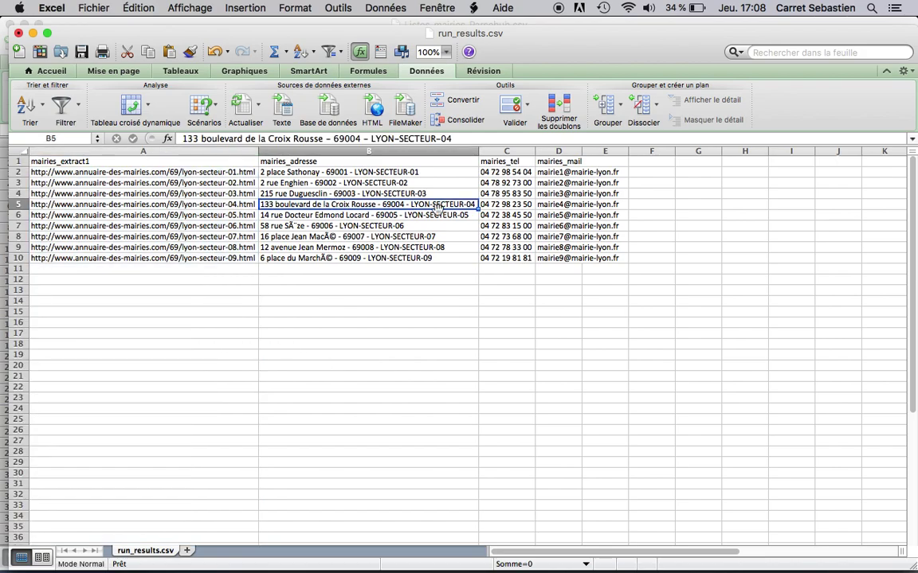
left_click(515, 204)
left_click(555, 204)
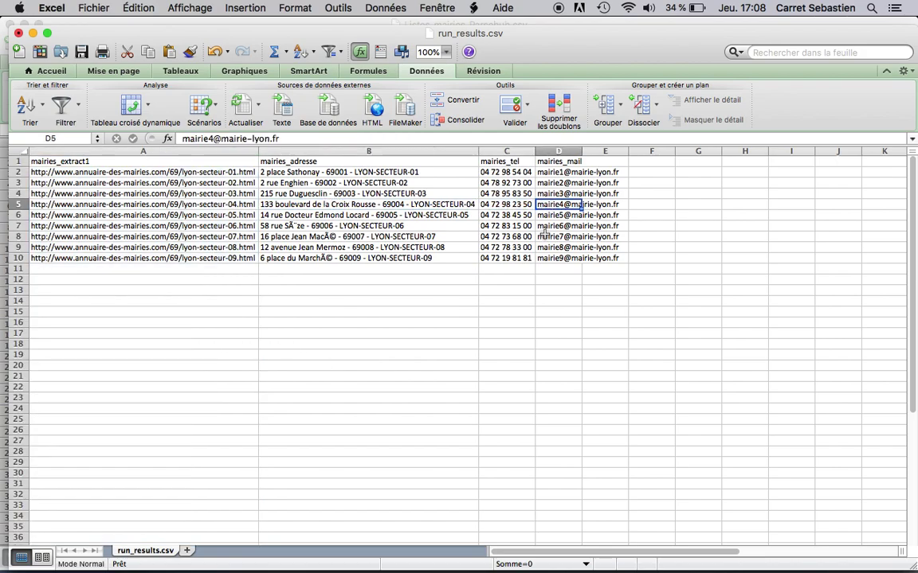